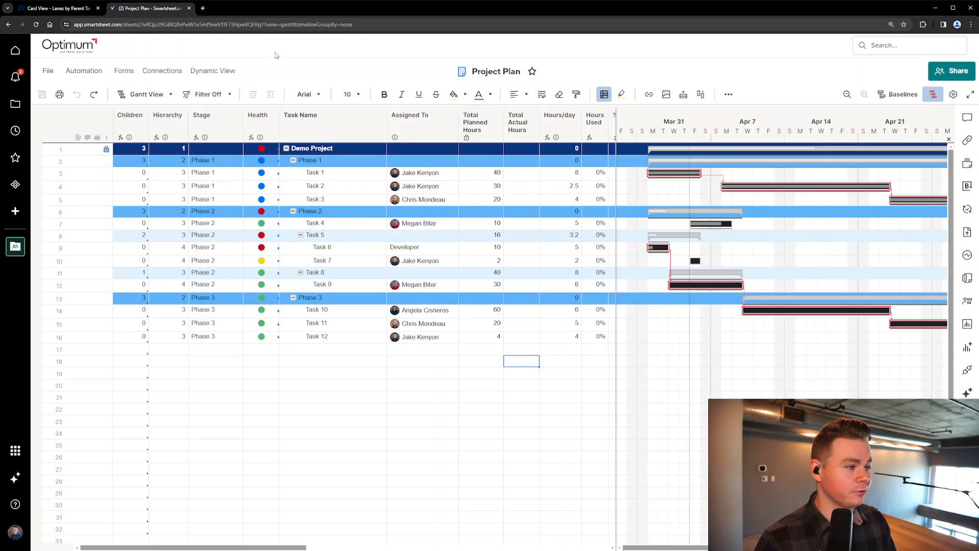
# Read the community question about Card View lanes by parent task and return to the Project Plan sheet
pyautogui.click(72, 9)
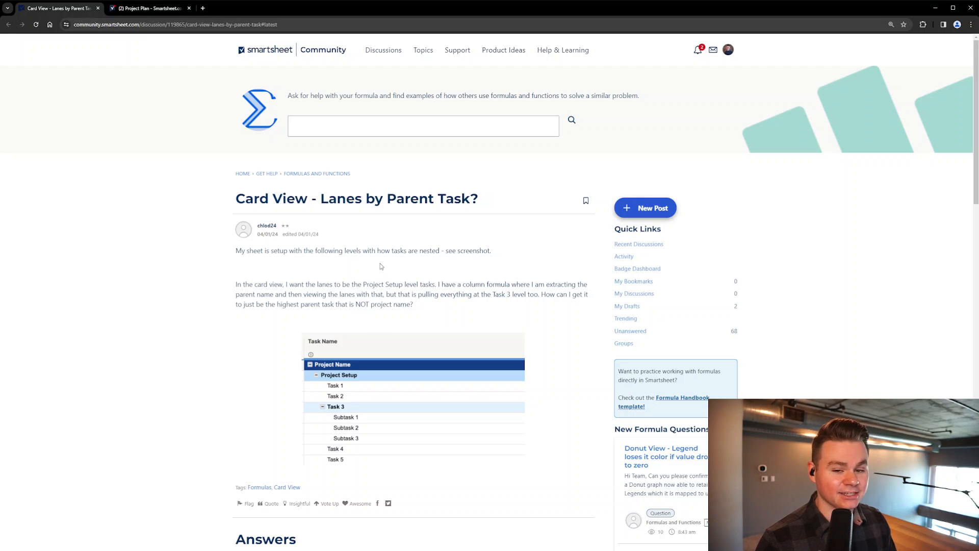
pyautogui.click(153, 8)
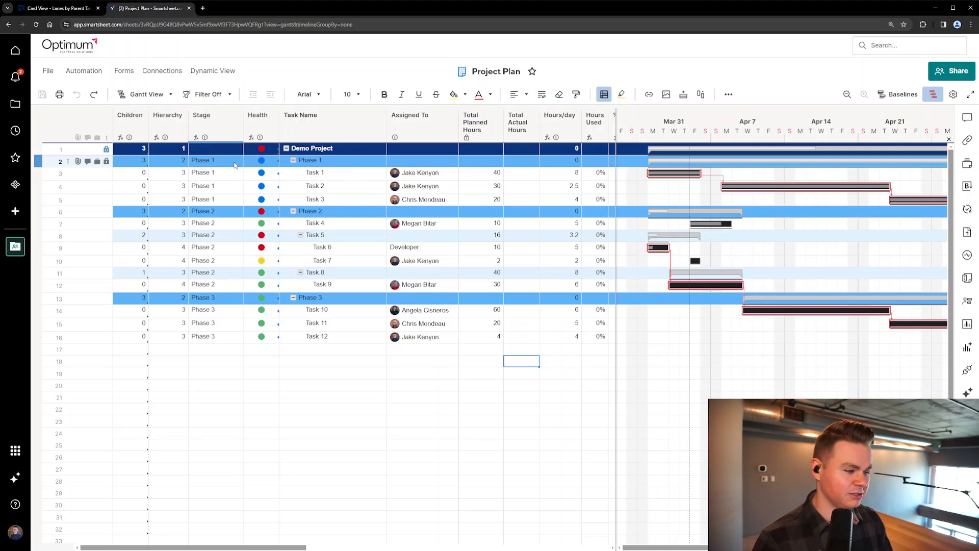
# Examine the Children, Hierarchy, Stage and Task Name cells of the Demo Project row and the Phase 1 rows
pyautogui.click(337, 162)
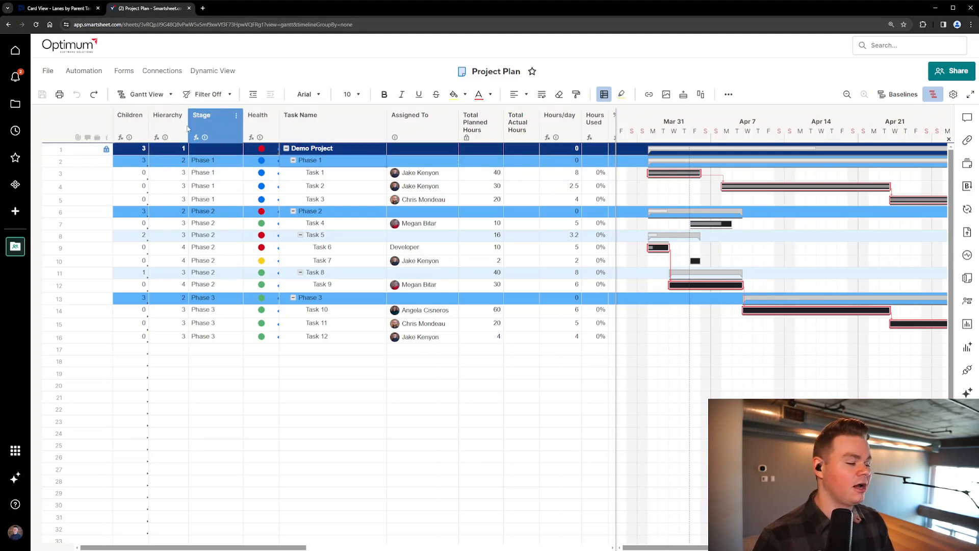
pyautogui.rightClick(219, 176)
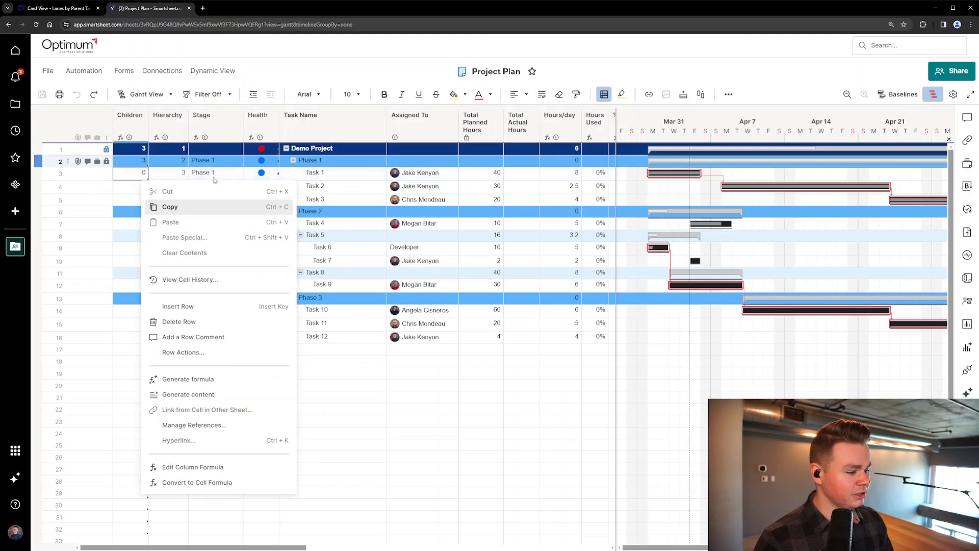
pyautogui.rightClick(178, 177)
pyautogui.click(176, 185)
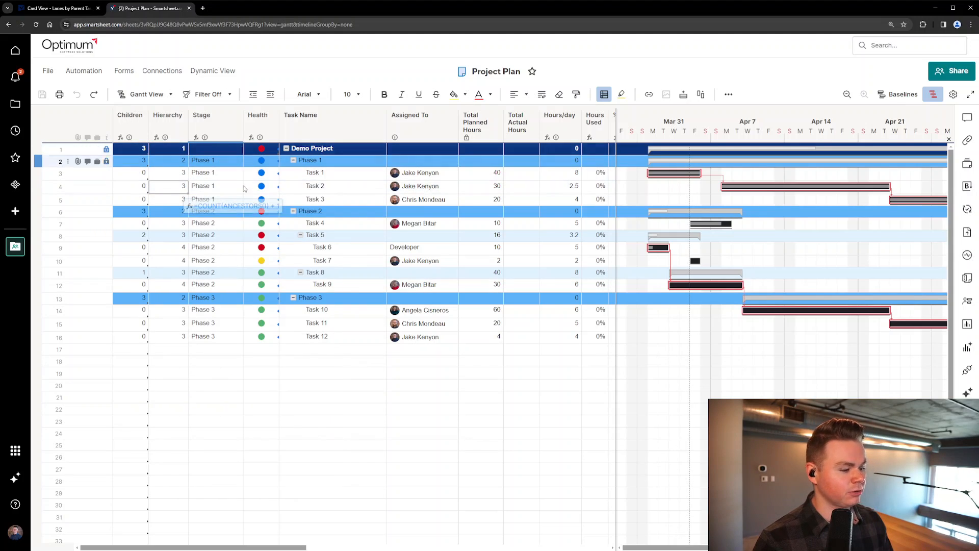
pyautogui.click(225, 150)
pyautogui.click(331, 150)
pyautogui.click(176, 148)
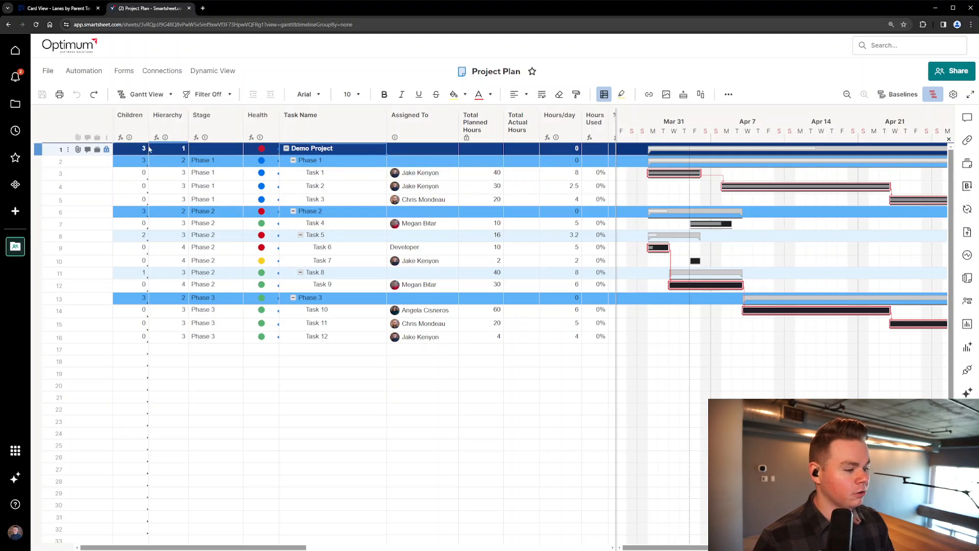
pyautogui.click(316, 149)
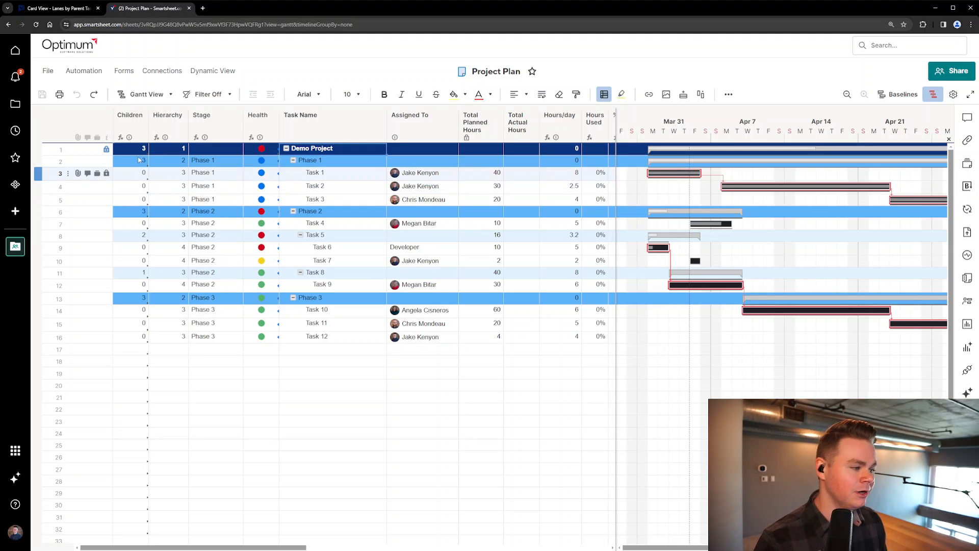
# Review the column formulas behind the Children and Hierarchy columns
pyautogui.rightClick(131, 168)
pyautogui.click(188, 457)
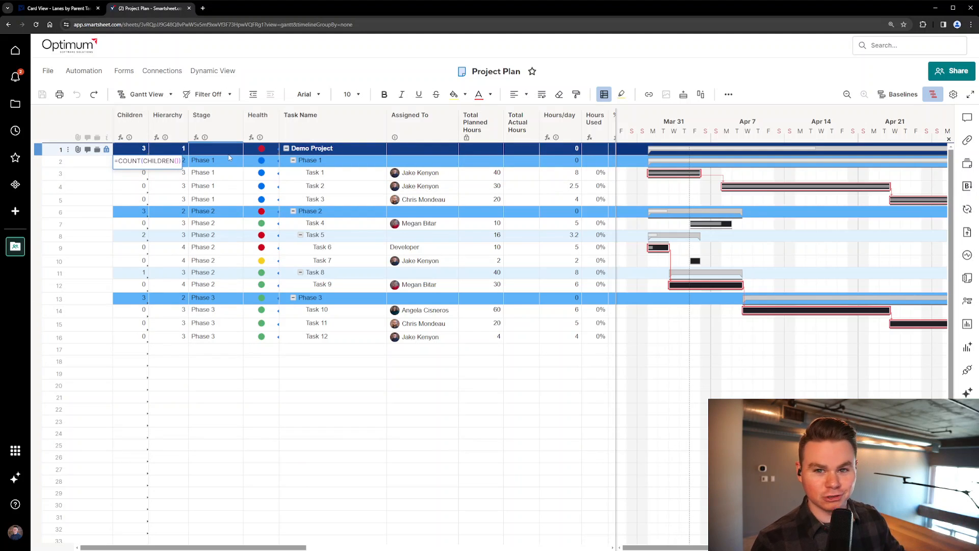
pyautogui.press('Escape')
pyautogui.rightClick(176, 166)
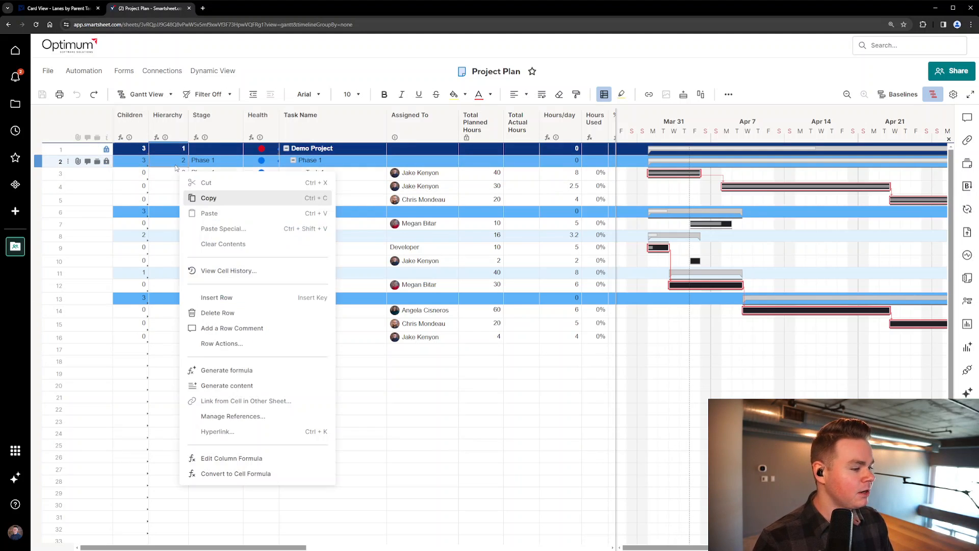
pyautogui.click(223, 459)
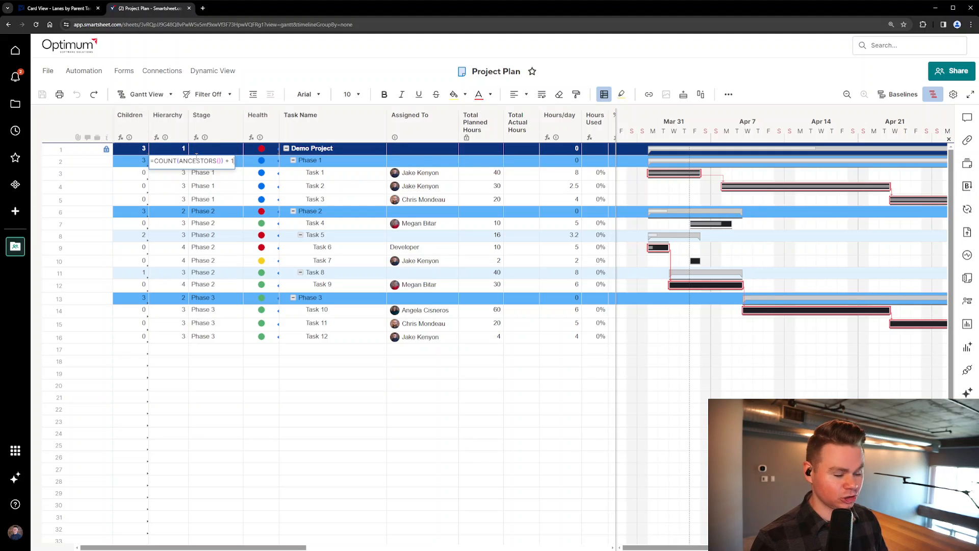
pyautogui.press('Escape')
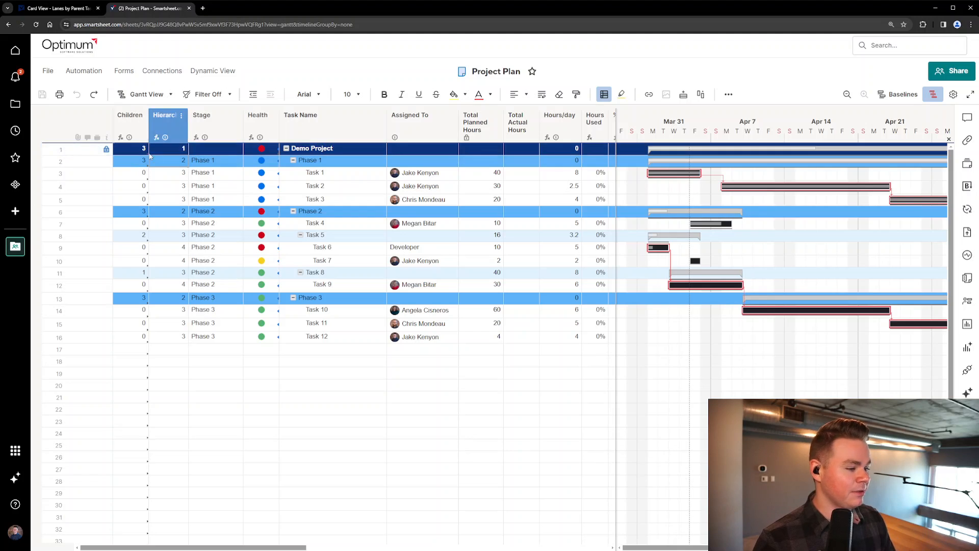
# Review the column formula that fills the Stage column
pyautogui.rightClick(233, 166)
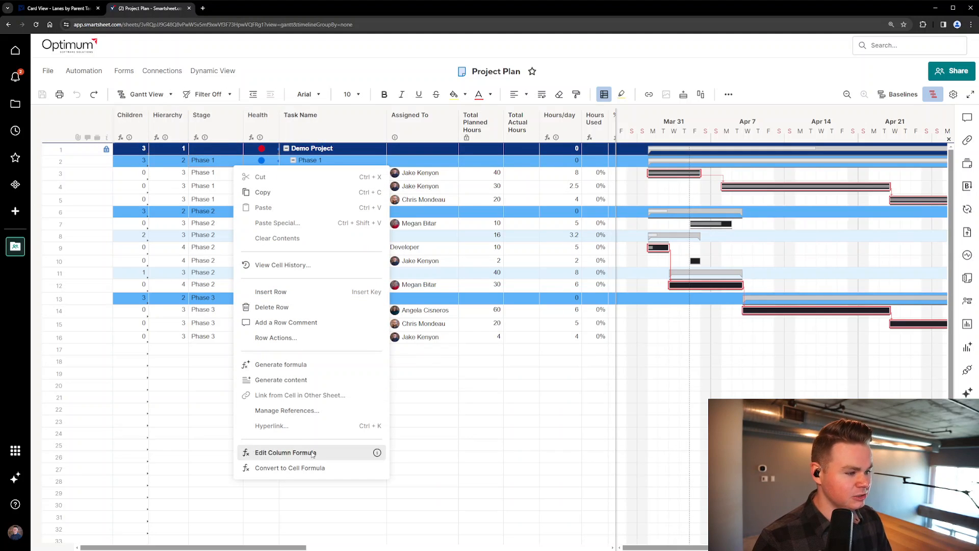
pyautogui.click(312, 452)
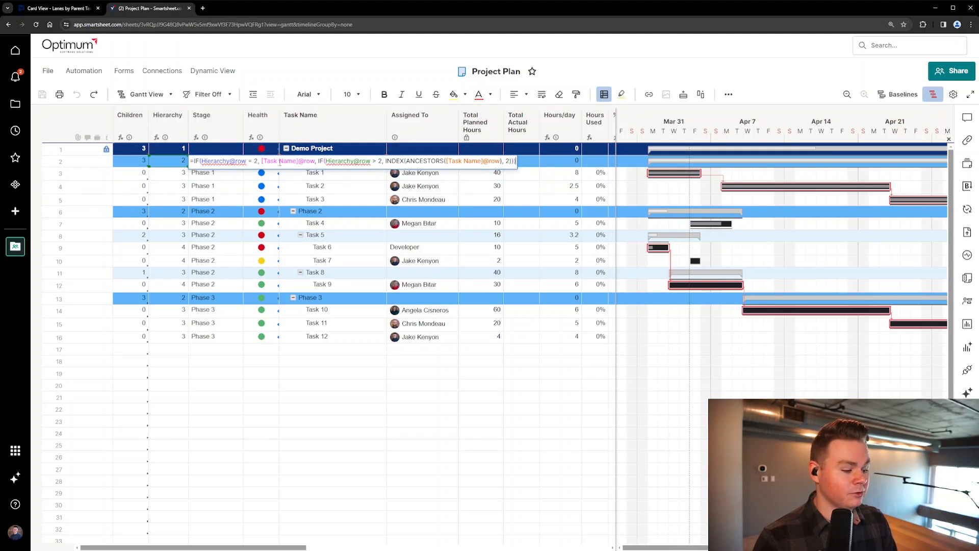
pyautogui.press('Return')
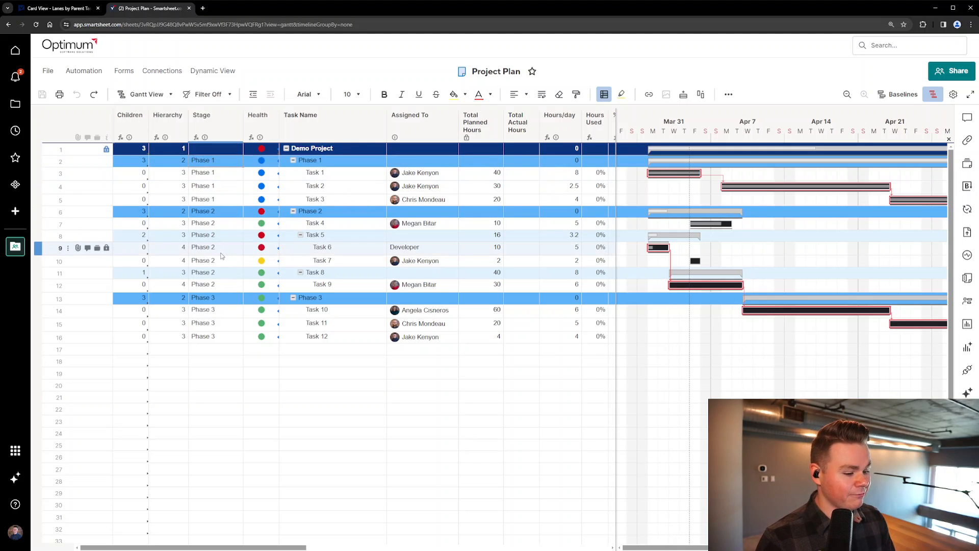
# Insert a row below Task 6, name it "Task", indent it as a child of Task 6, and check its Stage cell
pyautogui.rightClick(44, 247)
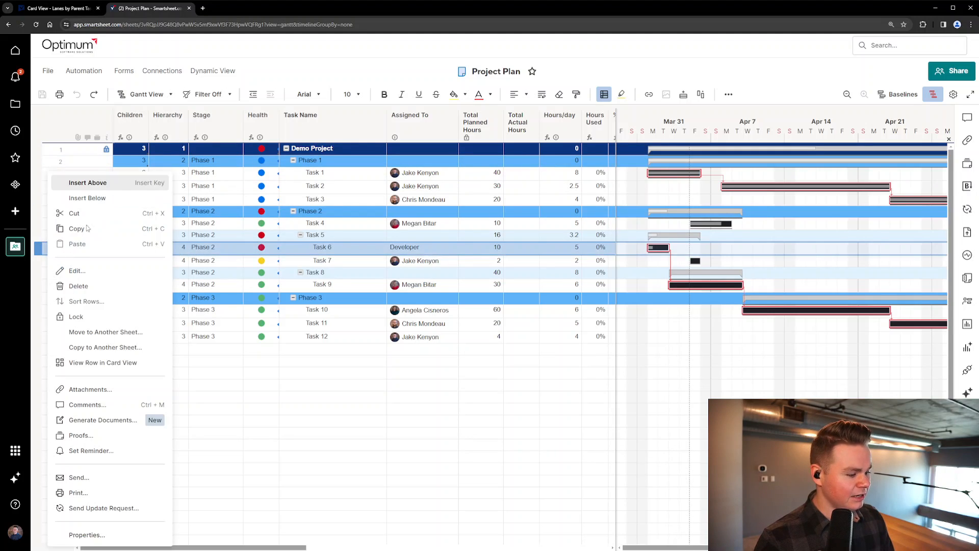
pyautogui.click(87, 197)
pyautogui.doubleClick(331, 258)
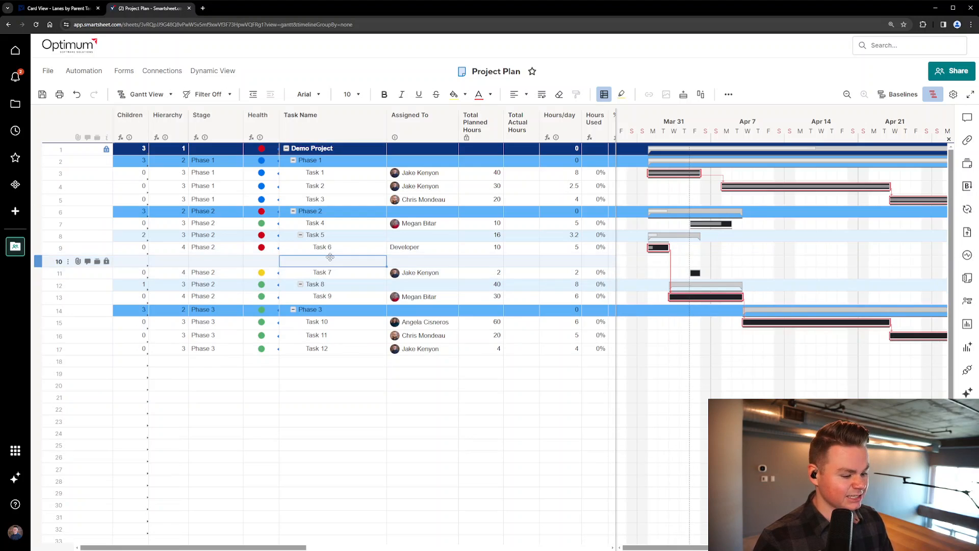
pyautogui.write('Task')
pyautogui.click(331, 310)
pyautogui.click(329, 264)
pyautogui.click(270, 94)
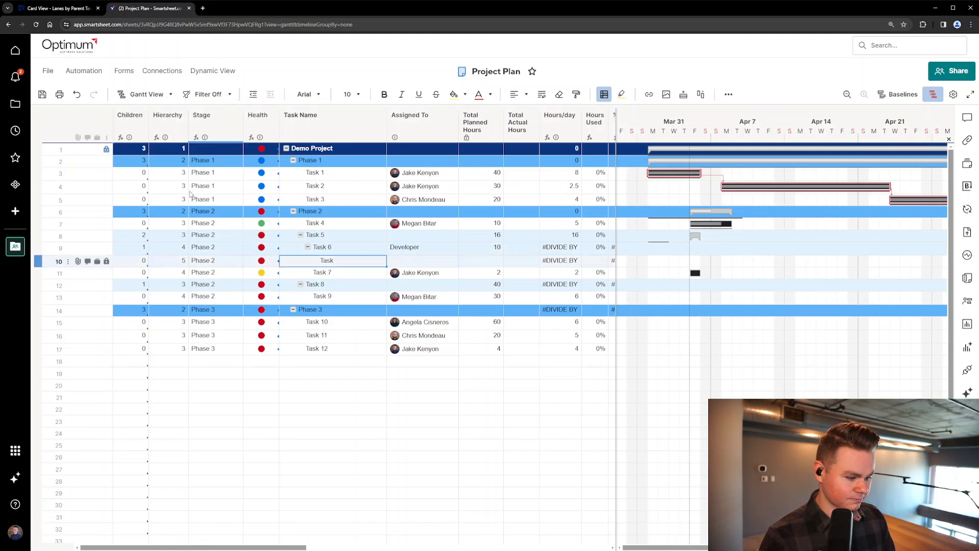
pyautogui.click(219, 260)
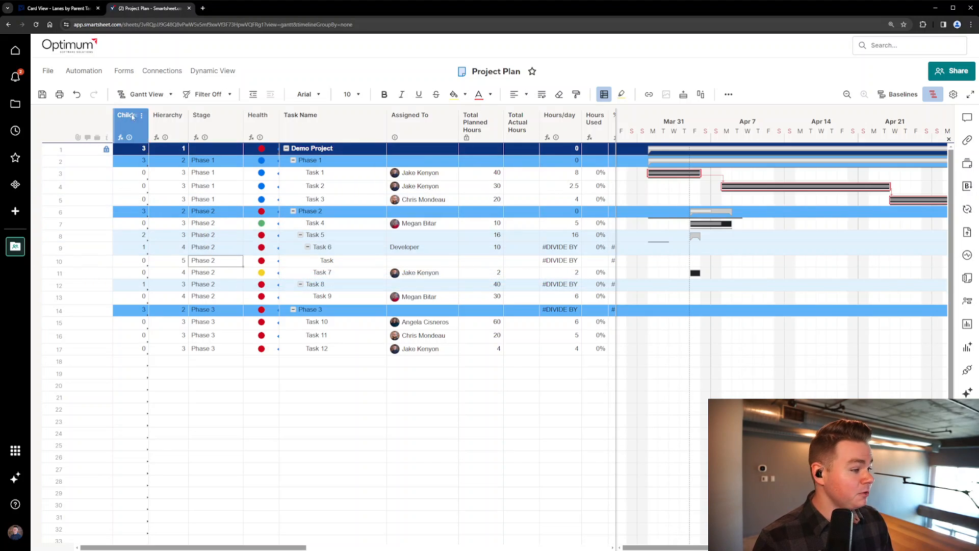
# Switch the sheet to Card View and look through the cards in the phase lanes
pyautogui.click(147, 95)
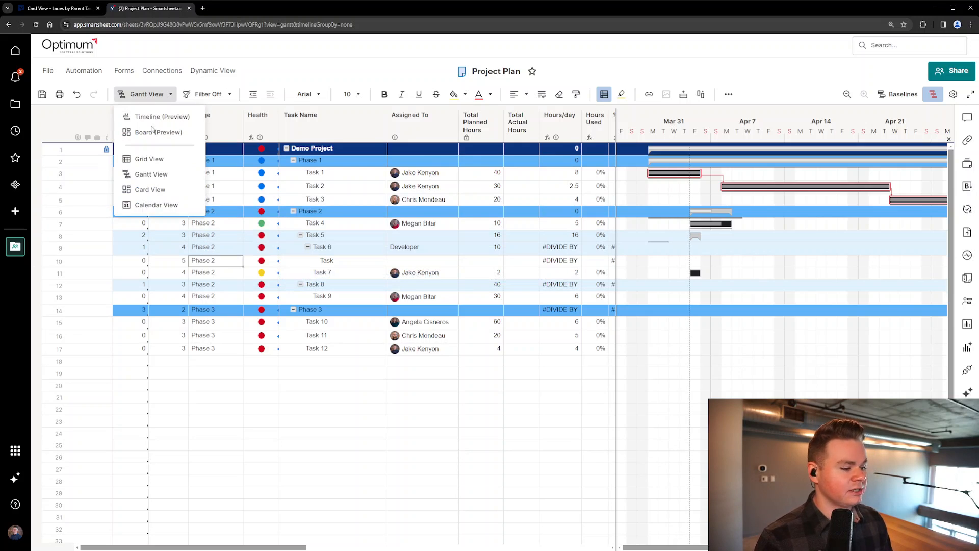
pyautogui.click(162, 195)
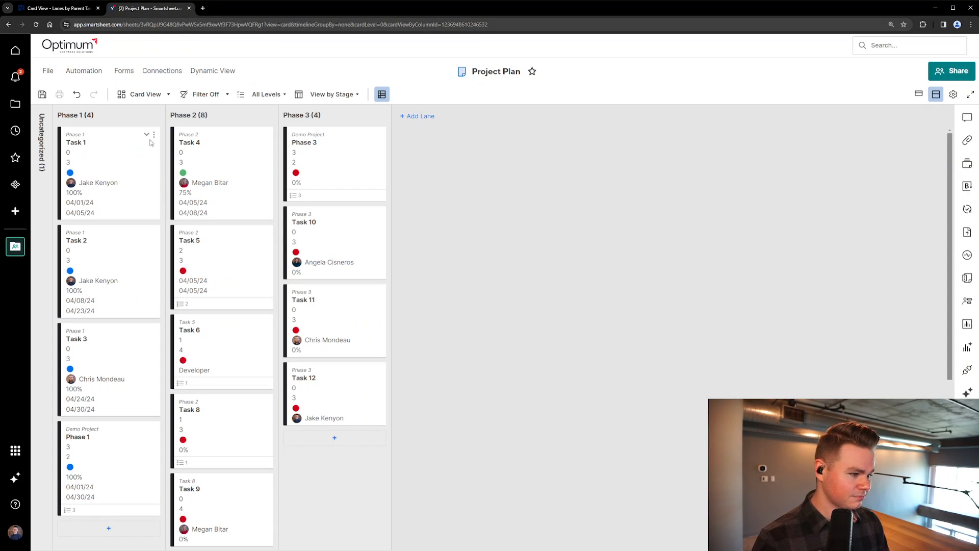
pyautogui.scroll(-4, 158, 294)
pyautogui.scroll(4, 158, 294)
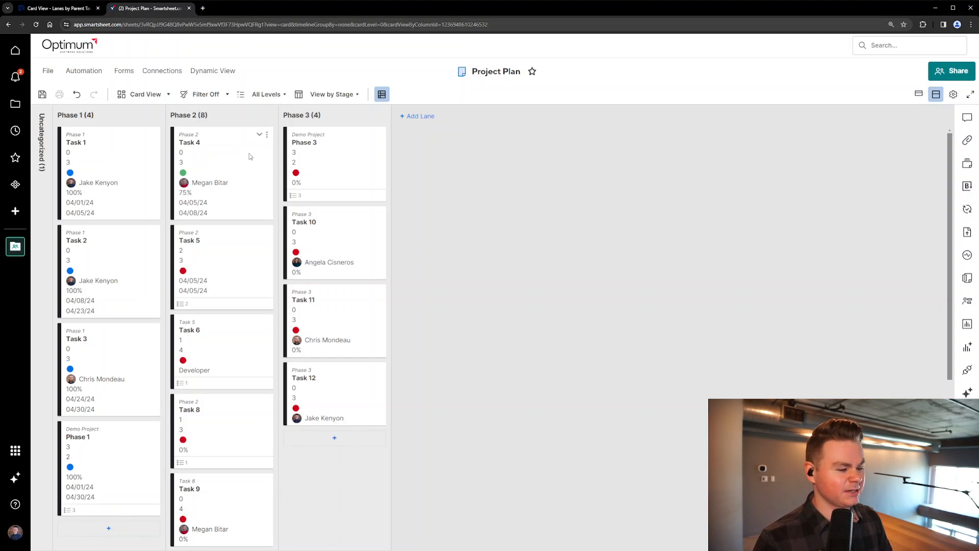
# Expand the Task 4 card to read its labelled fields, and collapse it again
pyautogui.moveTo(240, 154)
pyautogui.mouseDown()
pyautogui.moveTo(316, 151)
pyautogui.moveTo(256, 155)
pyautogui.mouseUp()
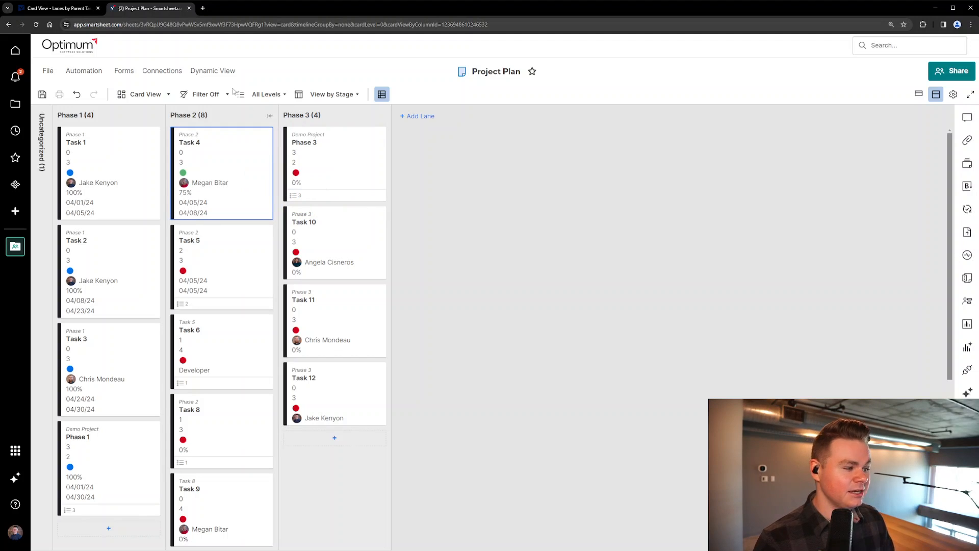
pyautogui.click(263, 136)
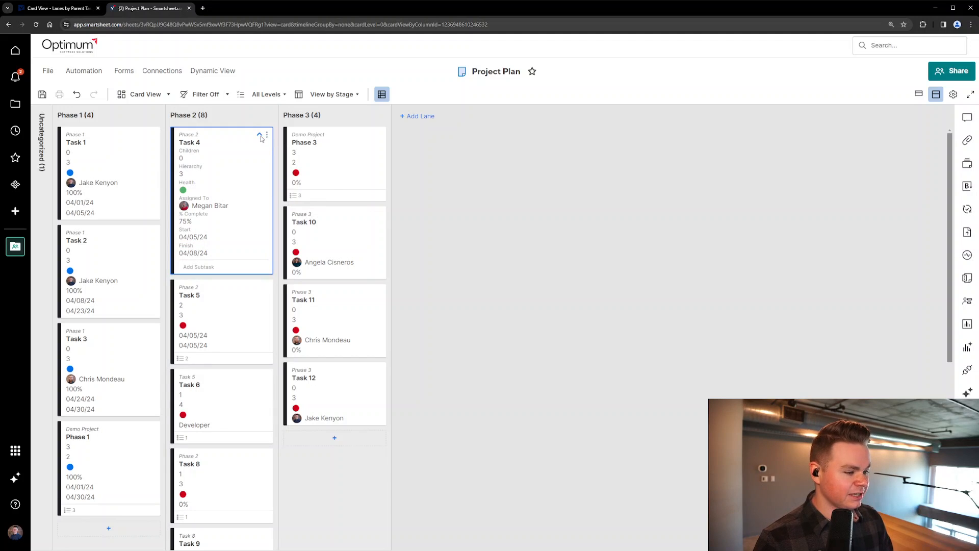
pyautogui.click(260, 137)
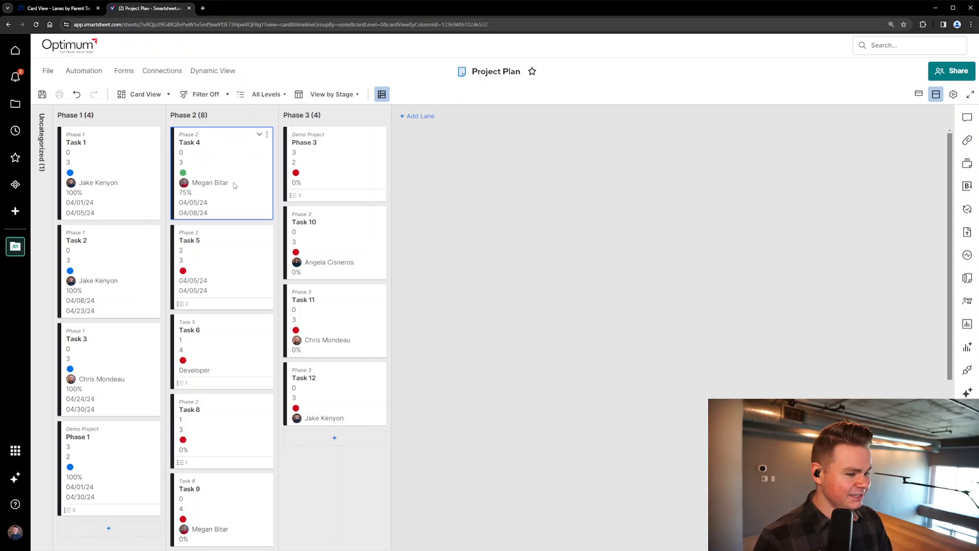
# Select the Phase 3 and Phase 1 parent cards, then expand the Uncategorized lane to view its card and collapse it
pyautogui.click(334, 152)
pyautogui.click(126, 423)
pyautogui.click(53, 133)
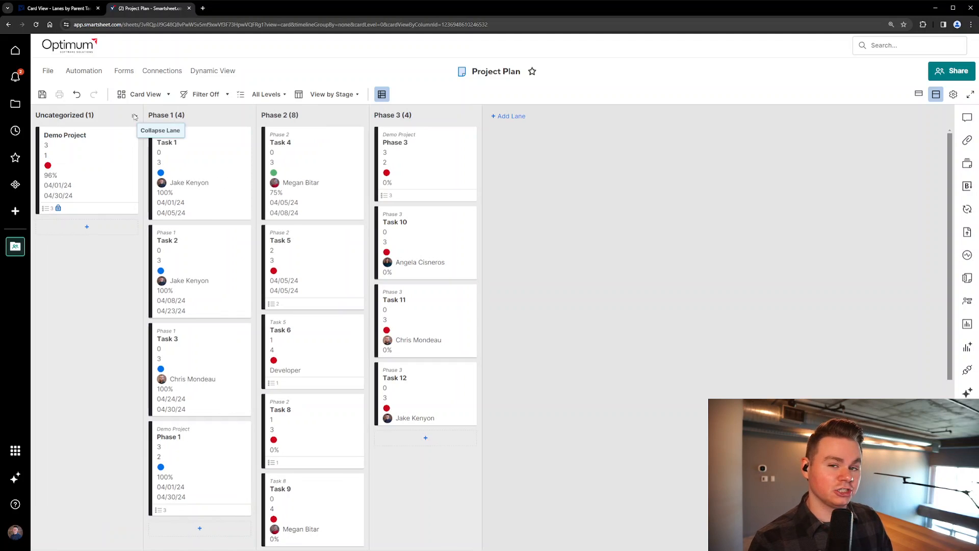
pyautogui.click(134, 117)
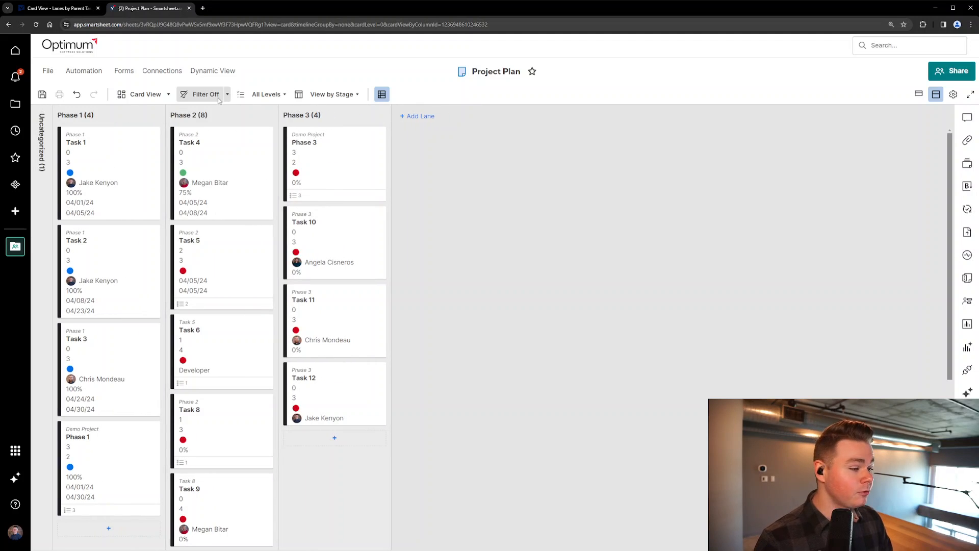
# Review the conditions of the saved "Tasks only" filter and close its settings without applying them
pyautogui.click(229, 95)
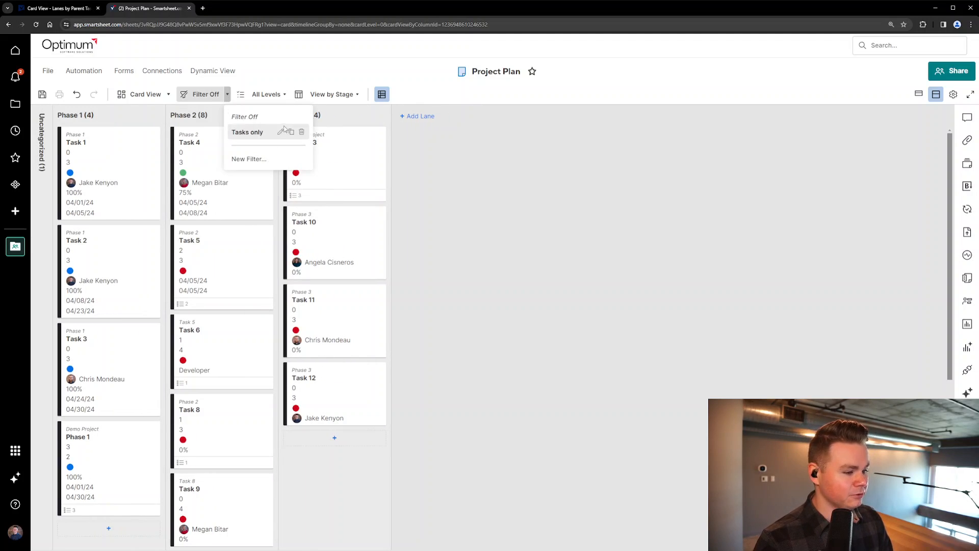
pyautogui.click(280, 132)
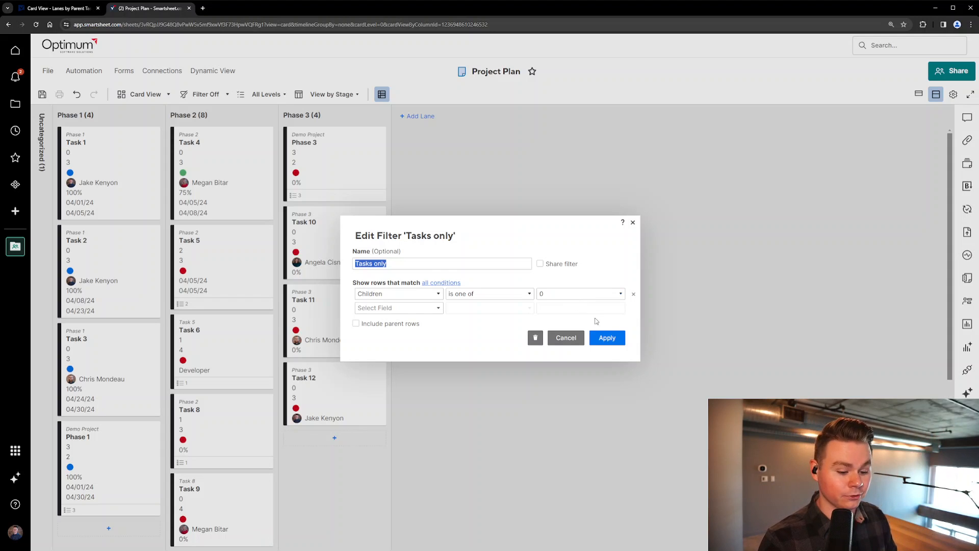
pyautogui.click(574, 338)
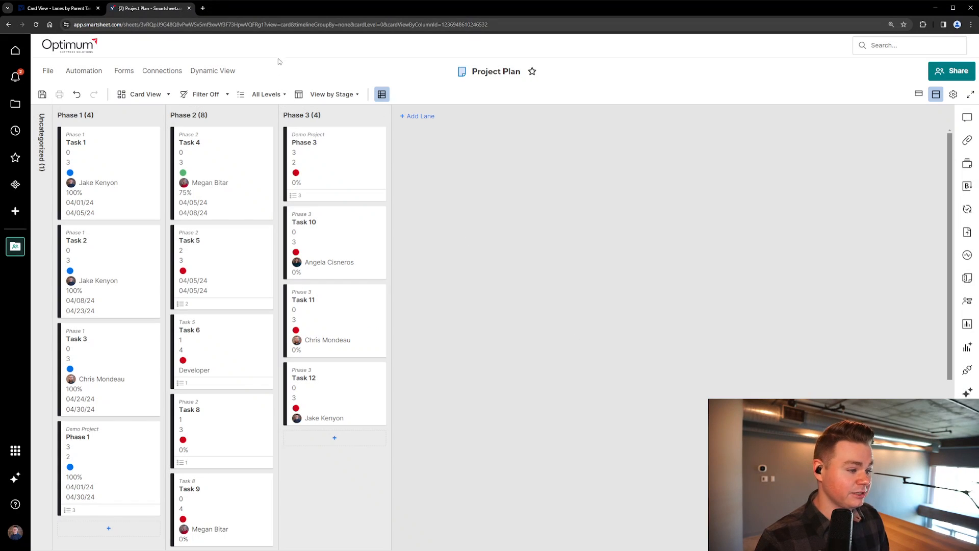
# Turn on a filter for the cards on the board
pyautogui.click(208, 98)
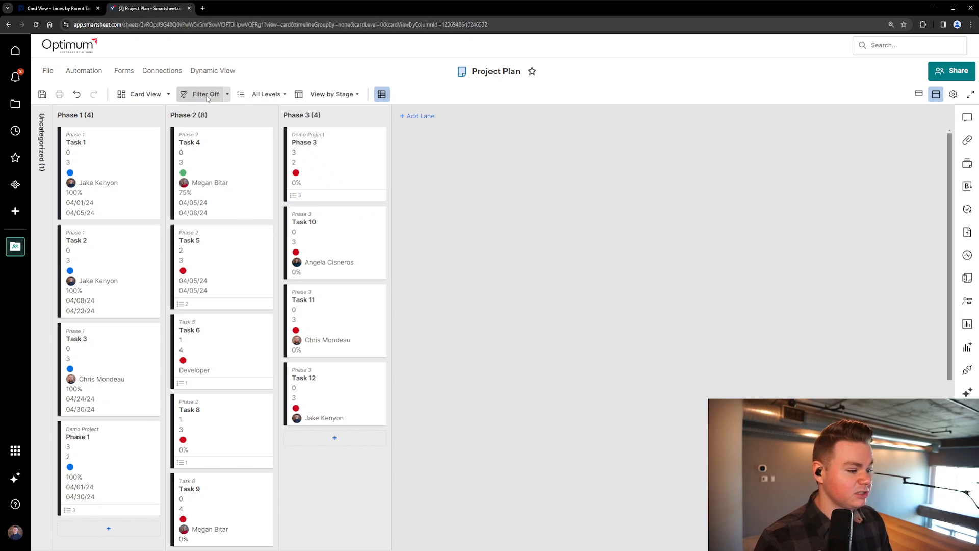